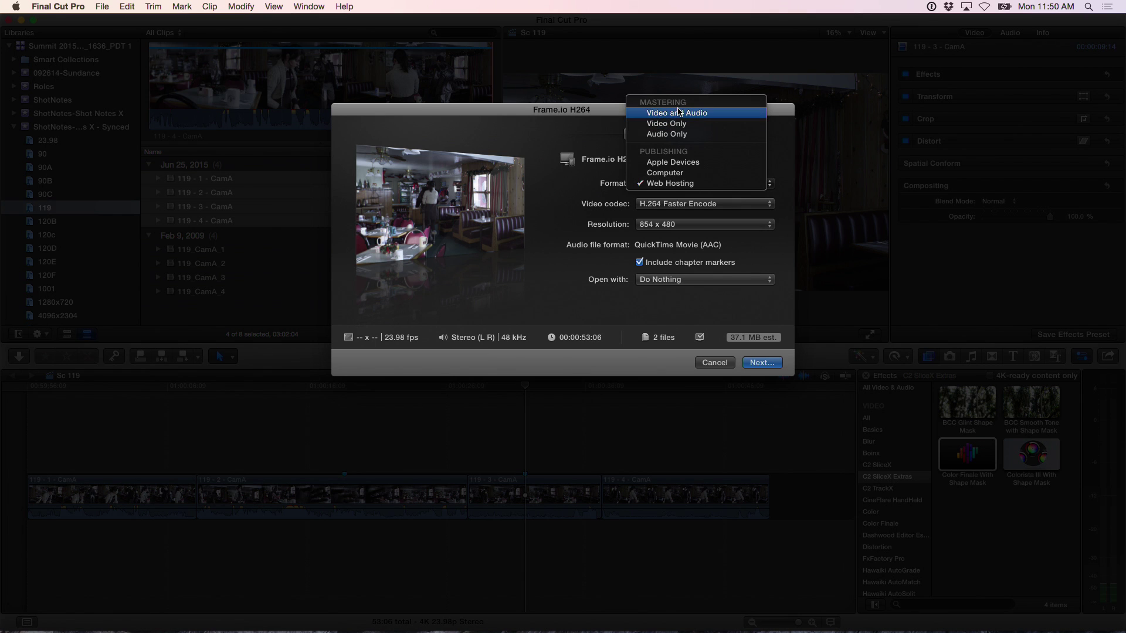
Step: Try the Video and Audio export format with the H.264 codec, and return the format to Web Hosting
click(678, 113)
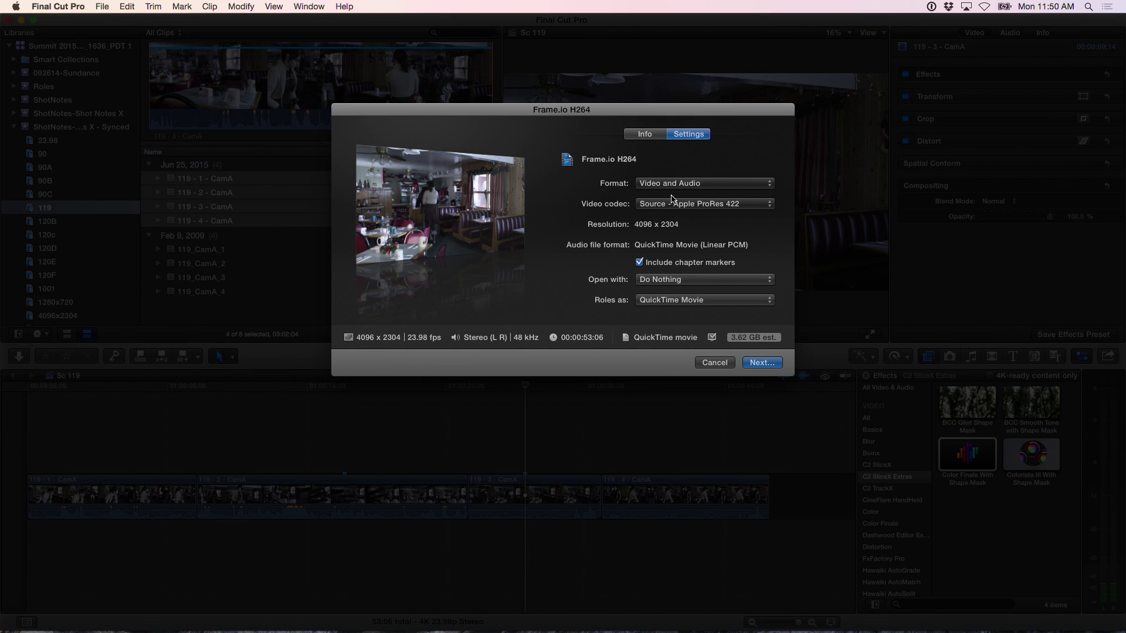
click(672, 205)
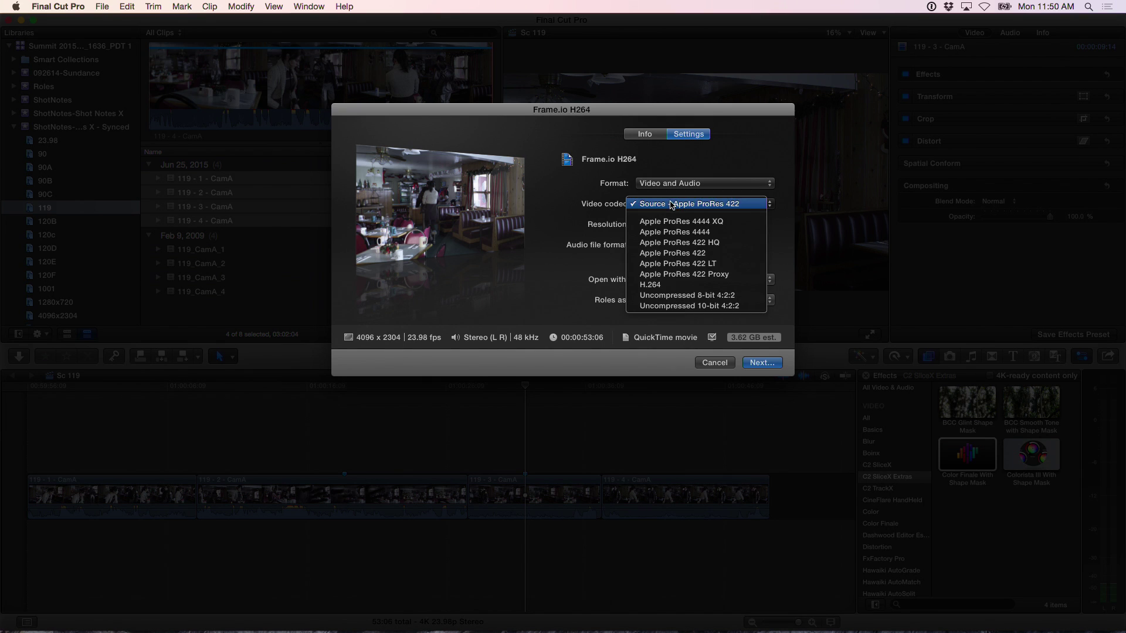
click(664, 285)
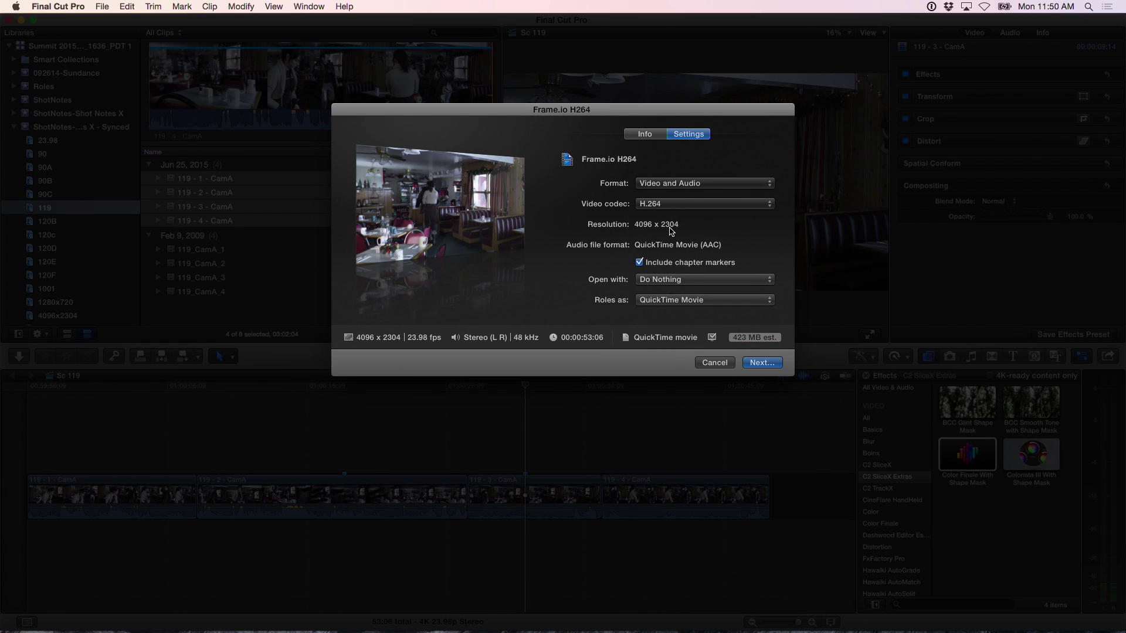
click(683, 186)
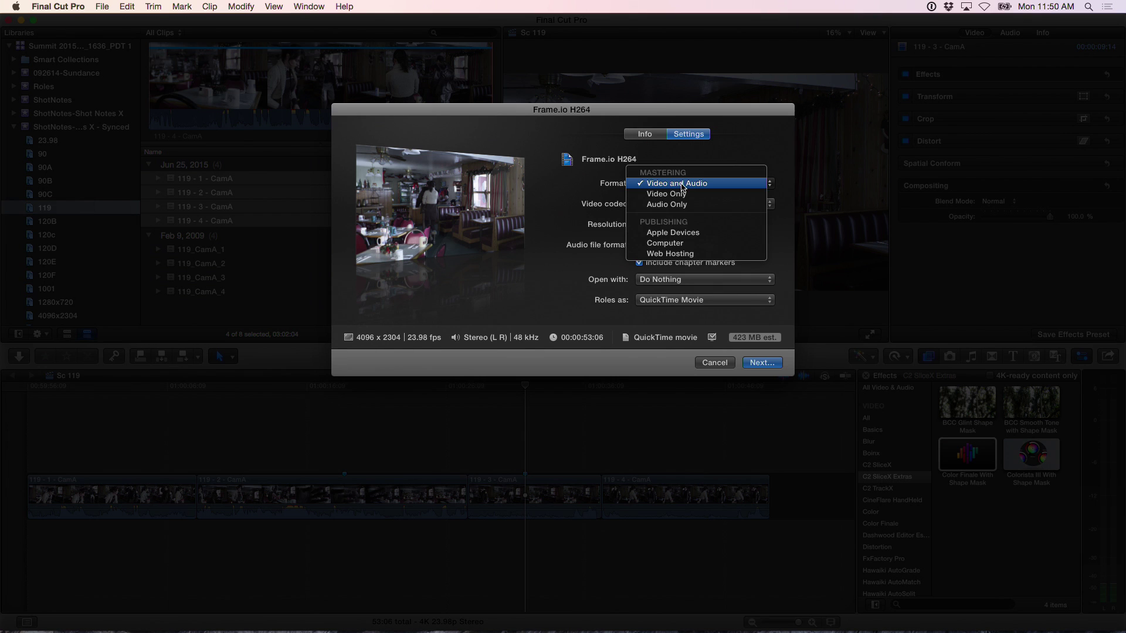
click(679, 254)
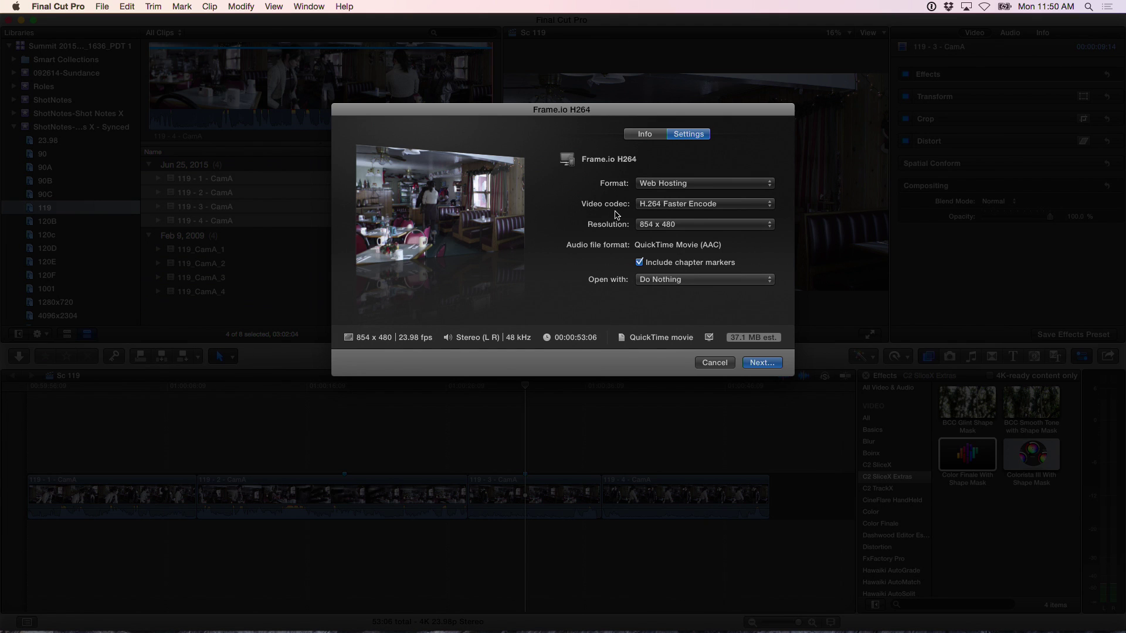
Step: Check the video codec and resolution options offered for the Web Hosting format without changing them
click(664, 205)
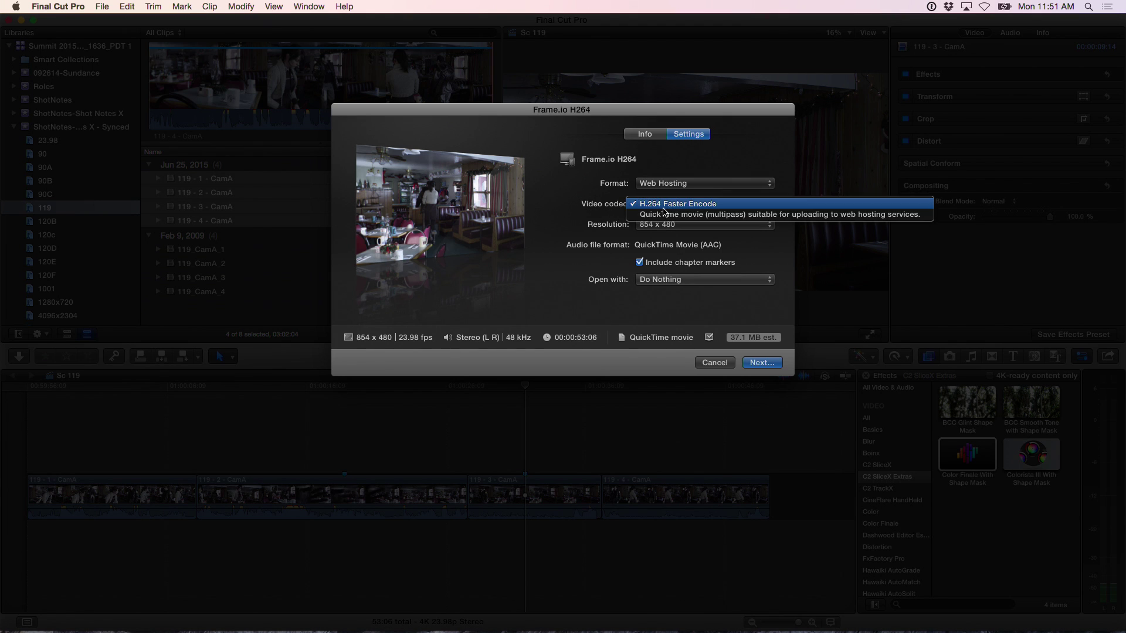
click(636, 225)
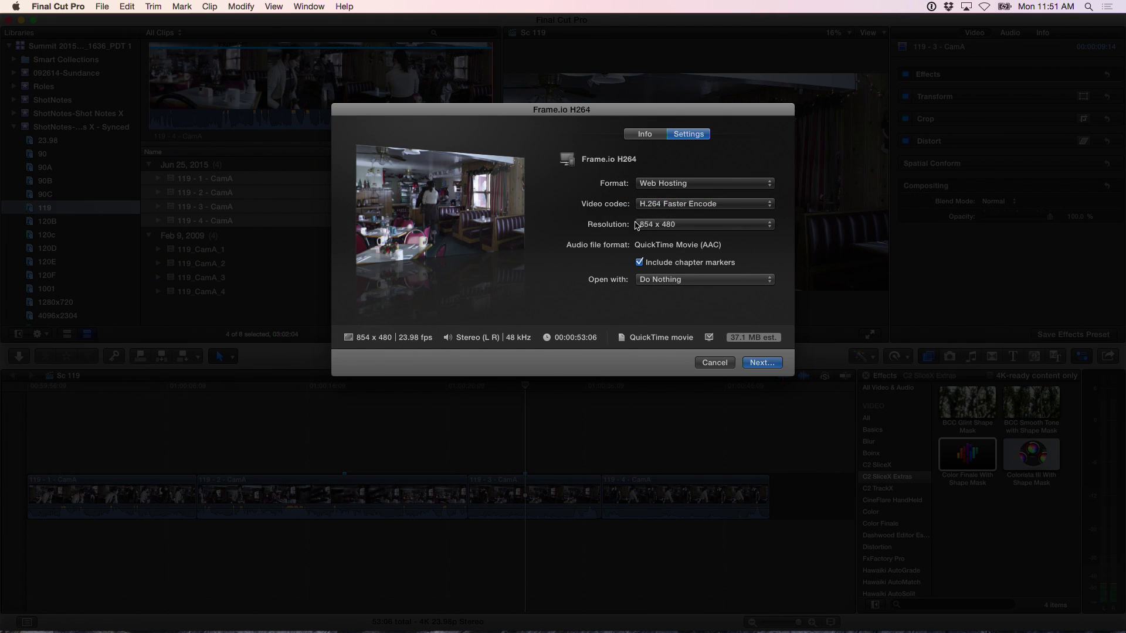
click(650, 226)
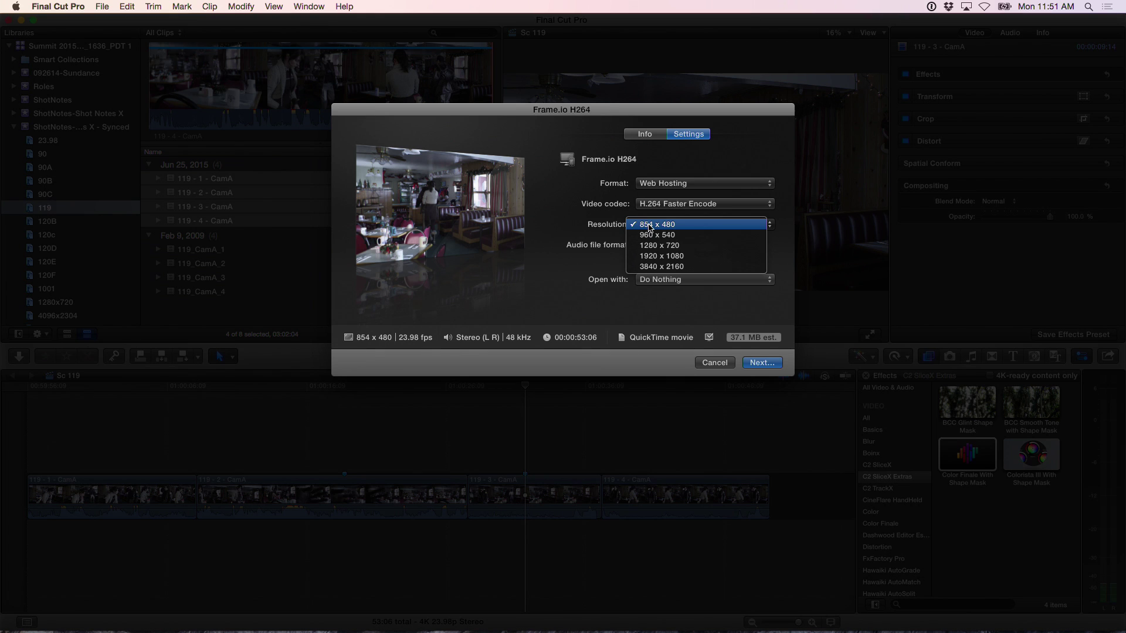
click(606, 237)
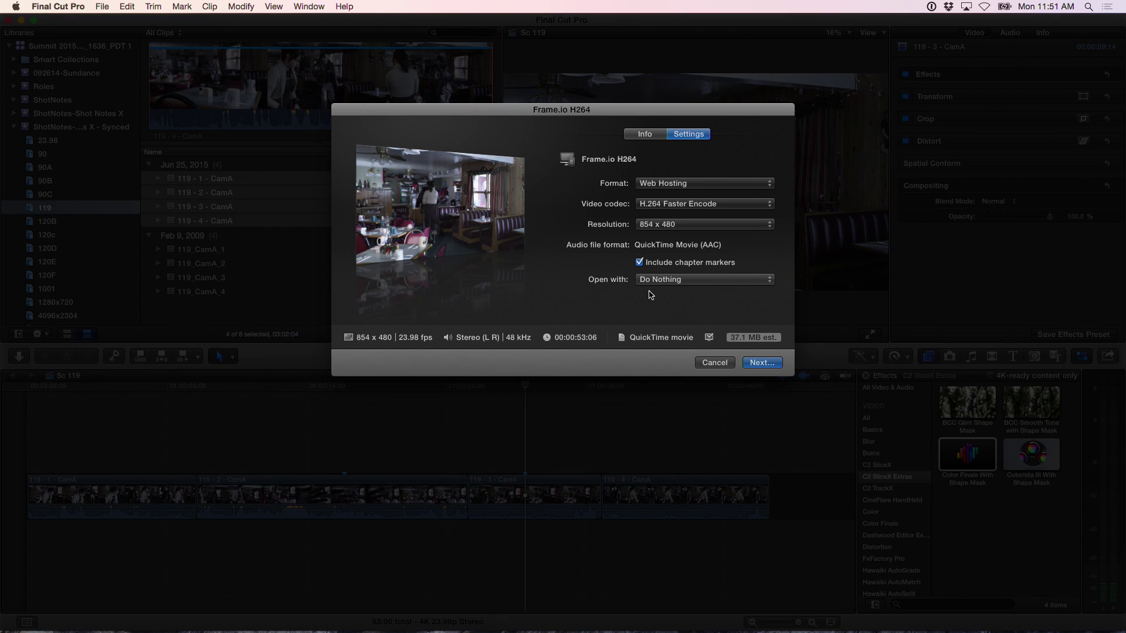
Step: Proceed with the share and upload Sc 119 as clips to the FeatureDailies project
click(764, 363)
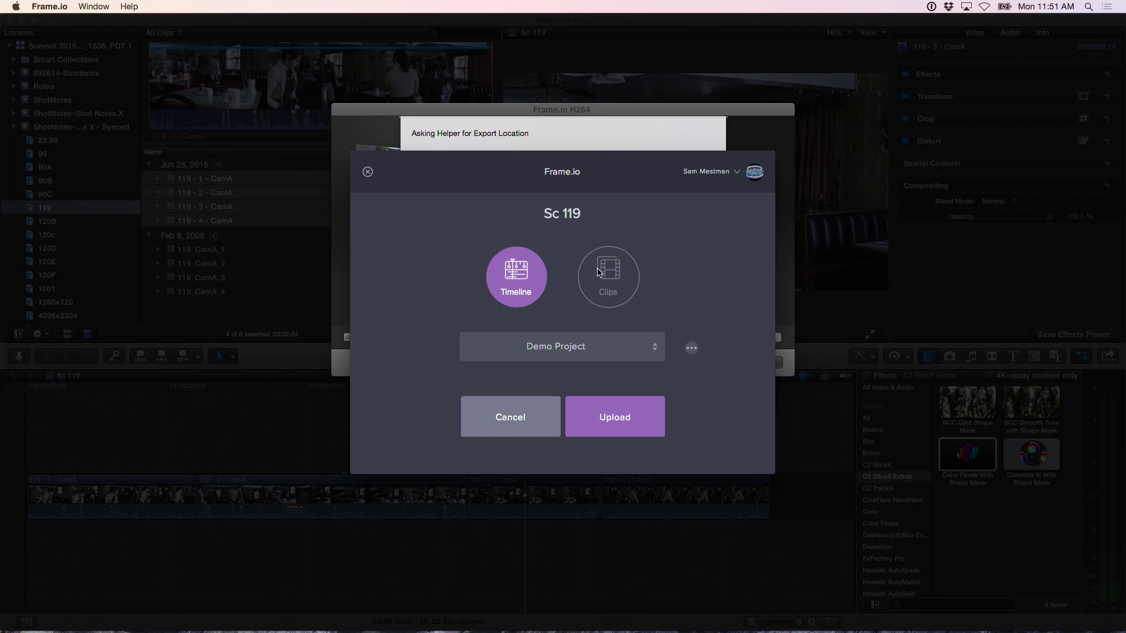
mouse_move(612, 271)
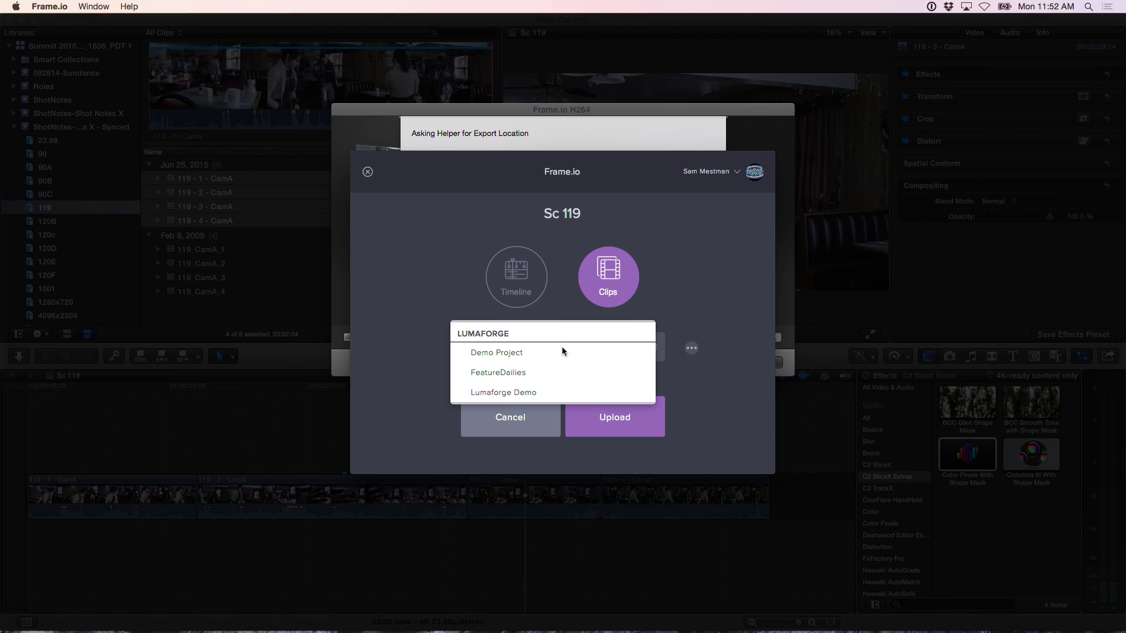
key(Escape)
click(519, 358)
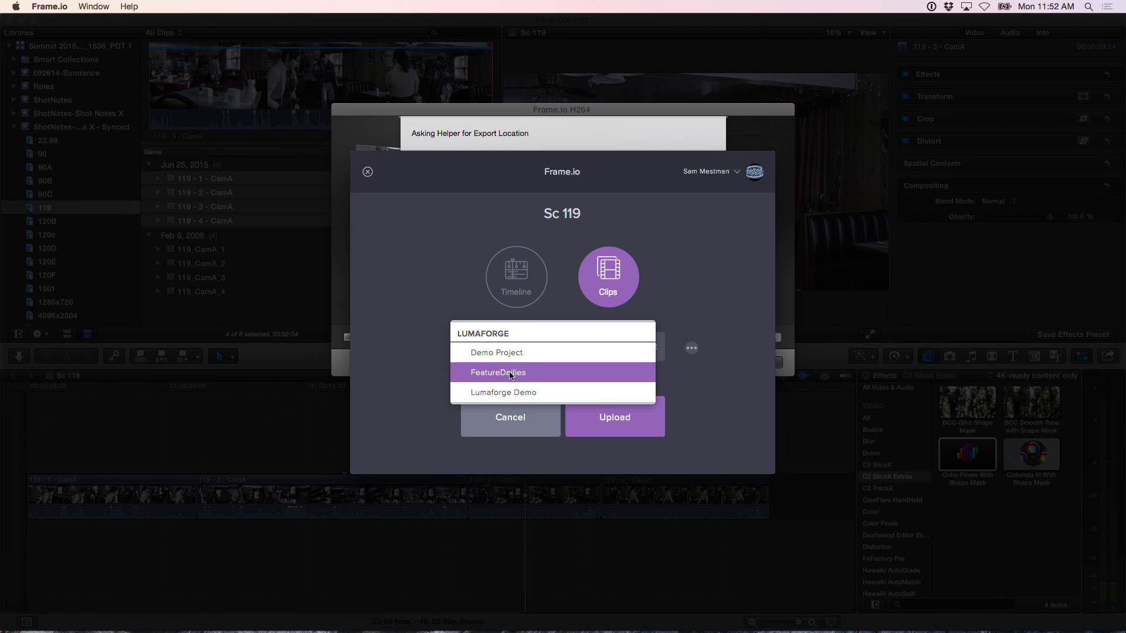
click(511, 374)
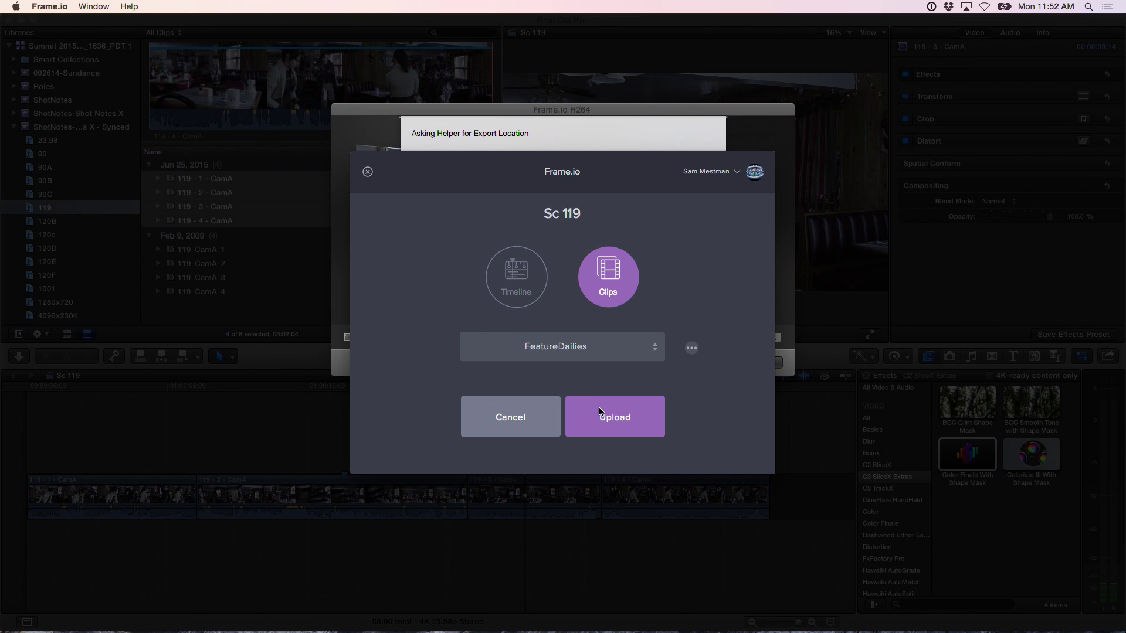
click(623, 414)
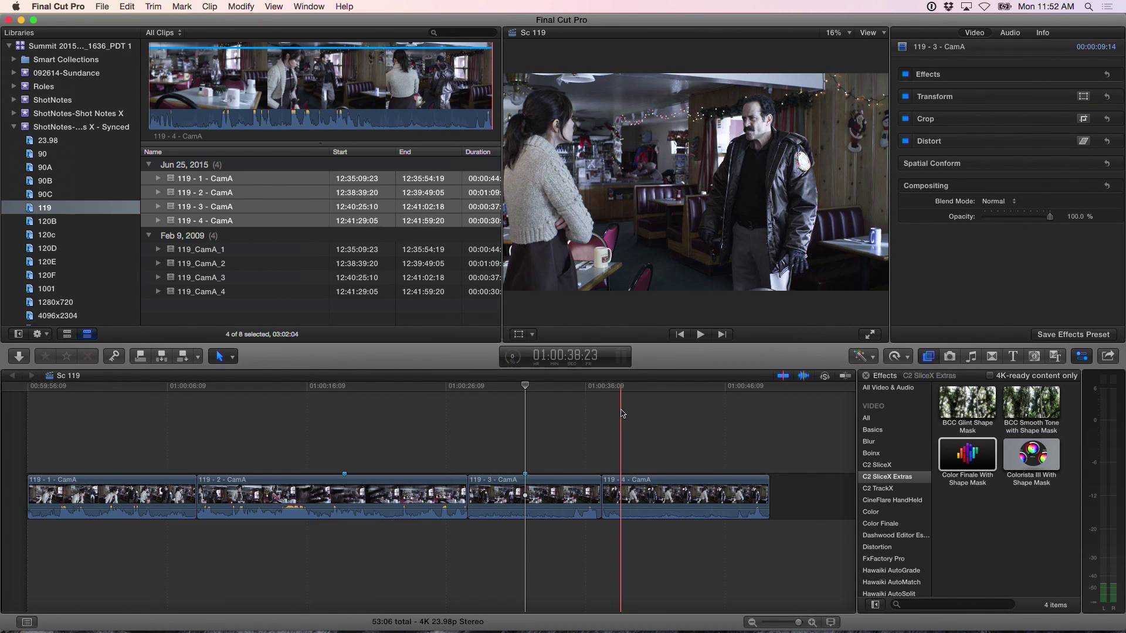
Step: Switch to the Frame.io page in Safari showing the FeatureDailies clips and enlarge the browser window
key(super+Tab)
click(446, 317)
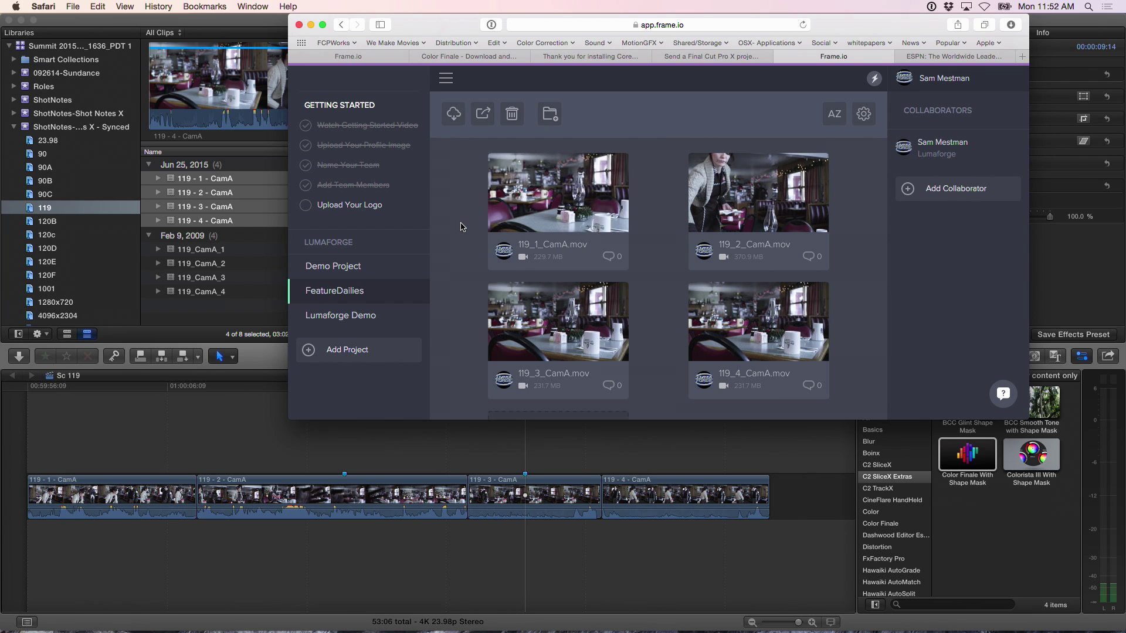
scroll(460, 225, down, 2)
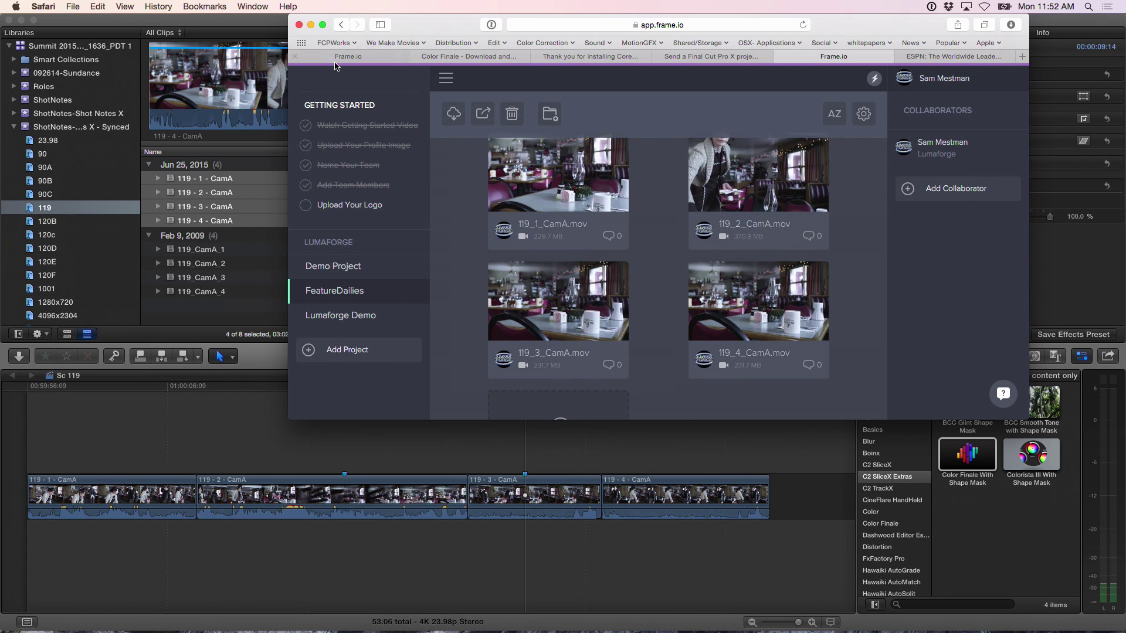
click(323, 25)
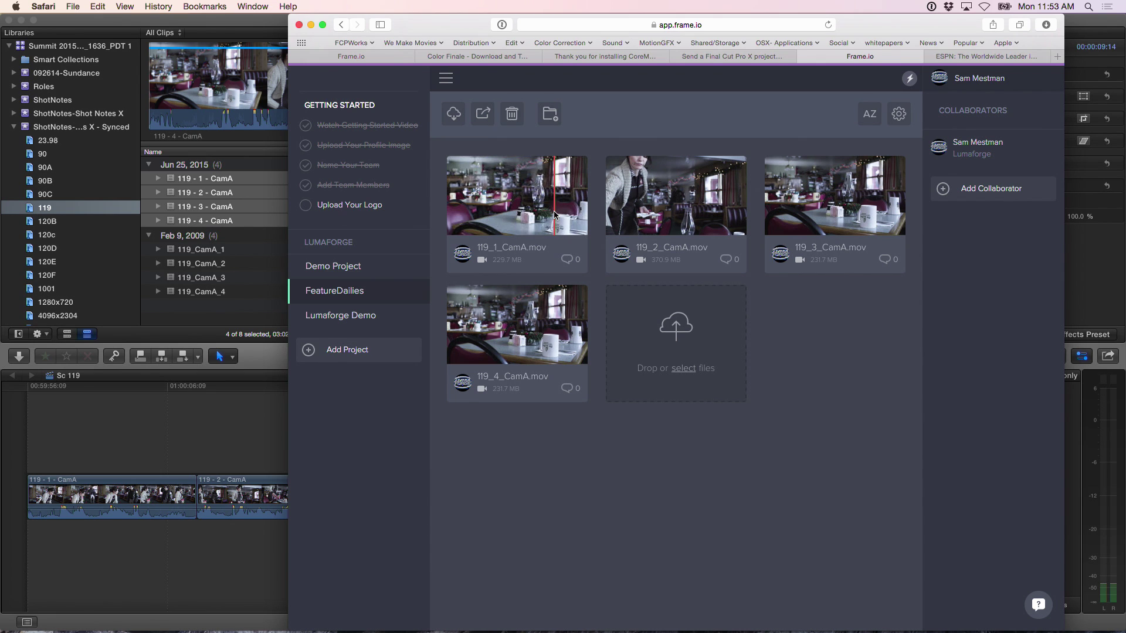
Step: Create a new folder named SC 119 in the FeatureDailies project
click(550, 115)
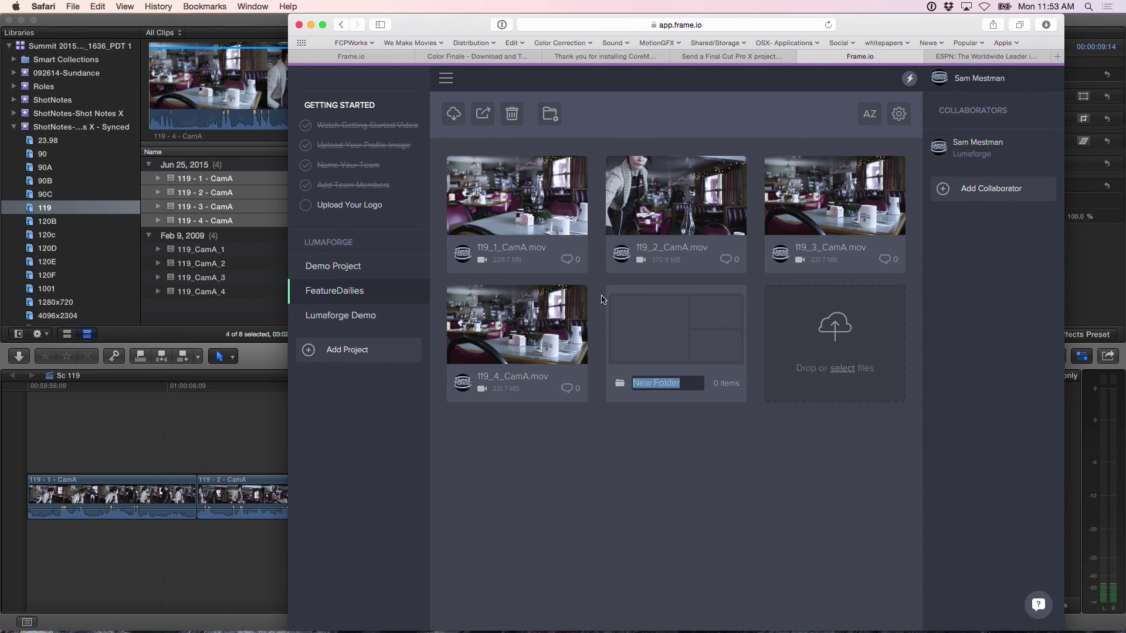
text(SC 119)
key(Return)
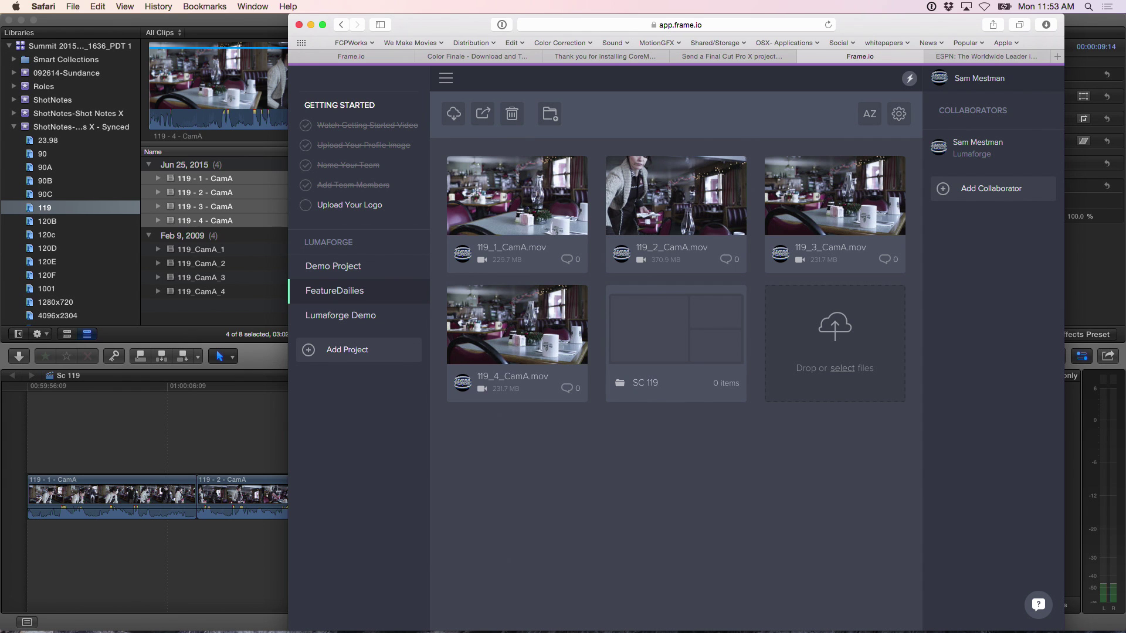
Step: Move the four clips 119_1_CamA.mov to 119_4_CamA.mov into the SC 119 folder
click(542, 340)
super+click(808, 215)
super+click(735, 193)
super+click(550, 186)
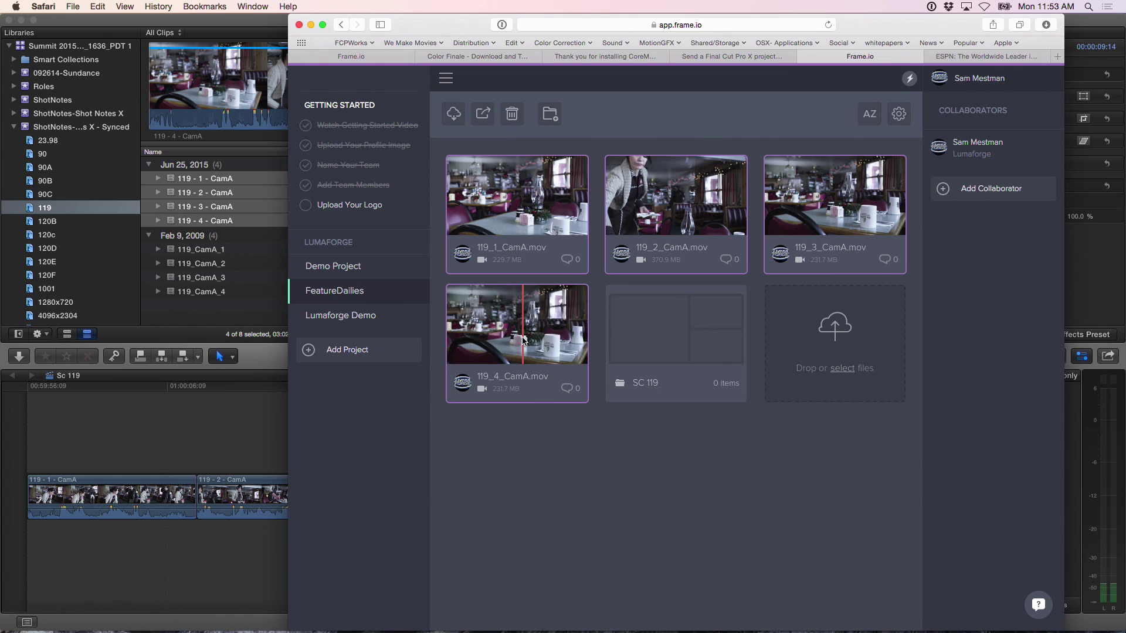
drag(524, 340, 655, 341)
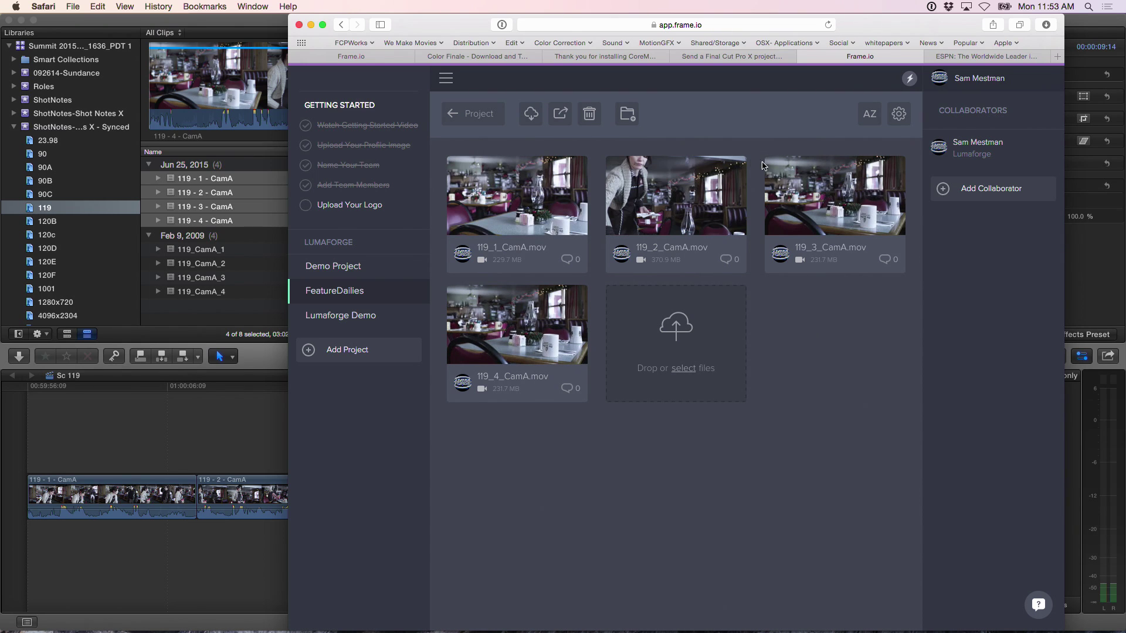
Step: Preview the clip 119_3_CamA.mov from the SC 119 folder in the player and return to the clip overview
click(786, 183)
click(309, 460)
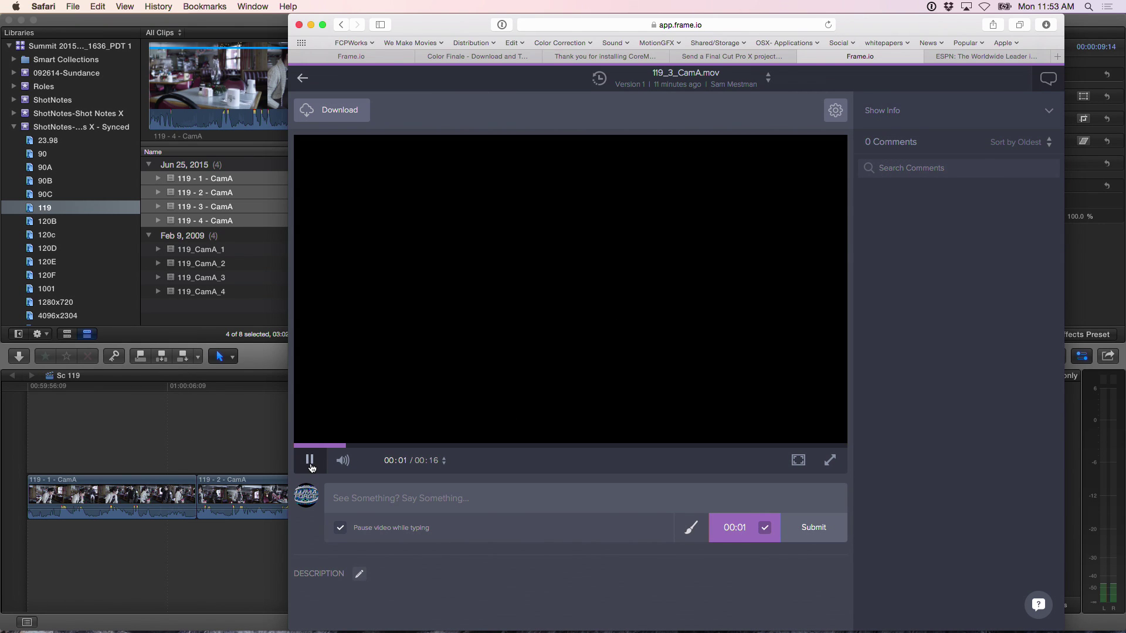
click(310, 461)
click(310, 461)
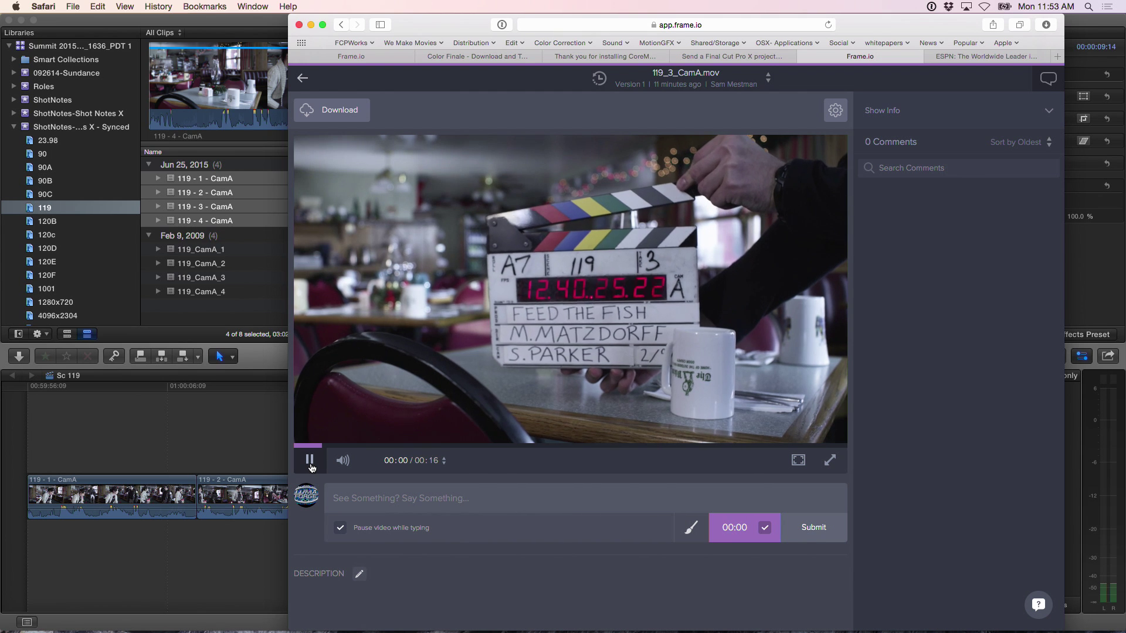
click(310, 461)
click(301, 79)
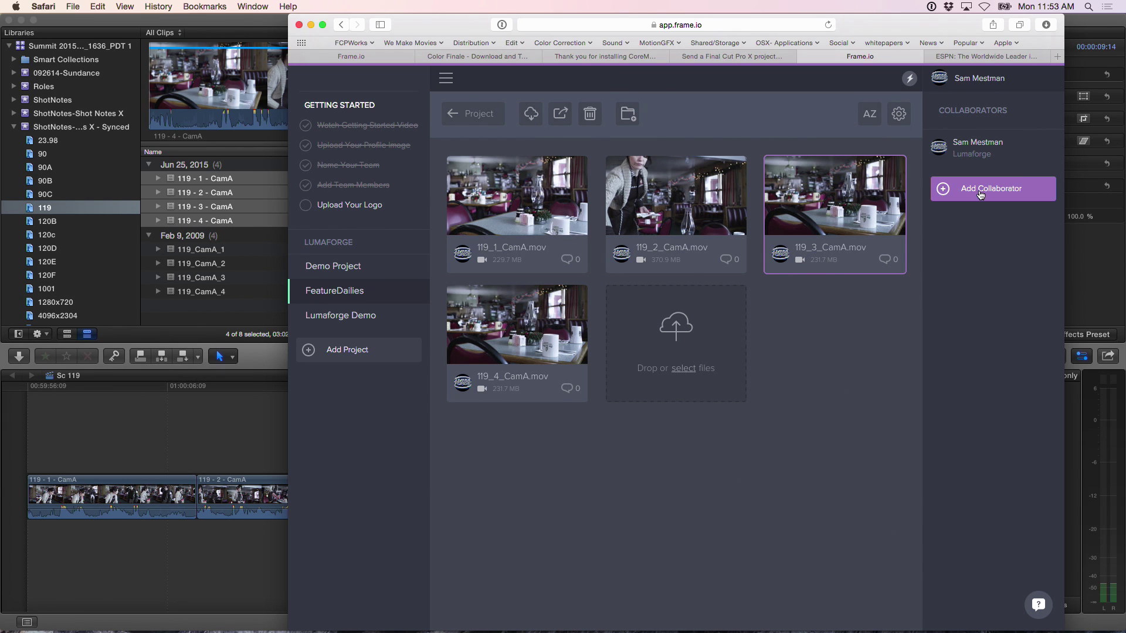
Step: Open the Add Collaborators form for the FeatureDailies project
click(980, 195)
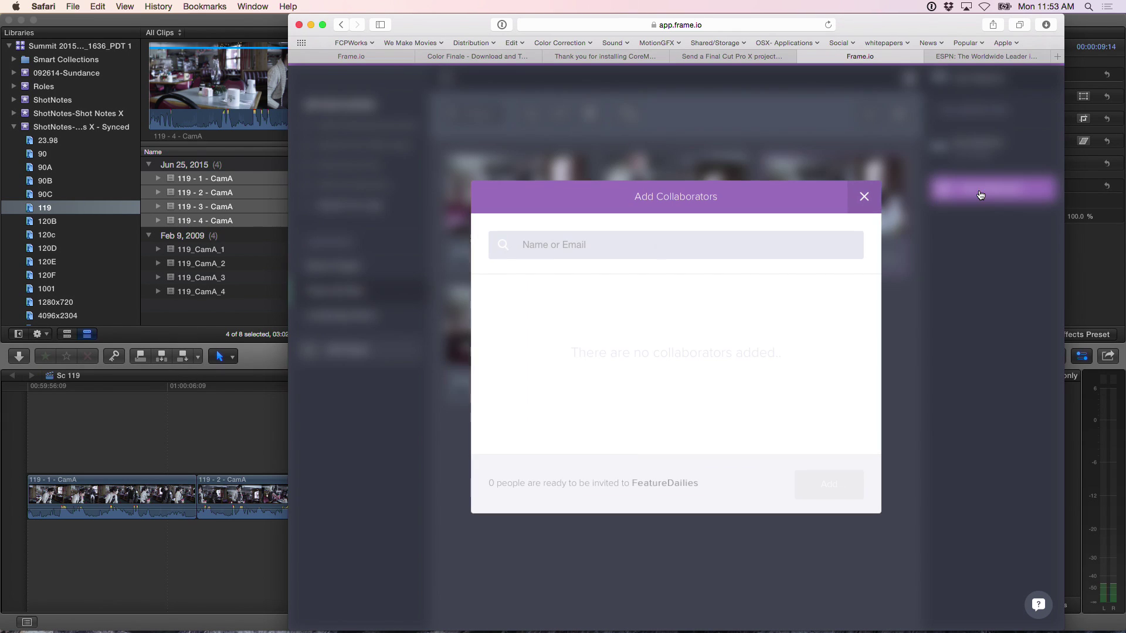